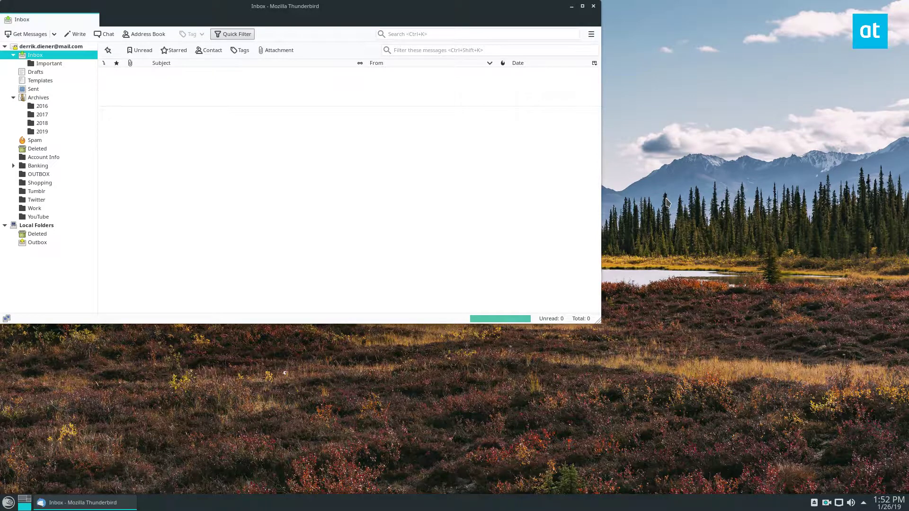
- Drag the Thunderbird inbox window to the centre of the screen
drag(185, 6, 306, 40)
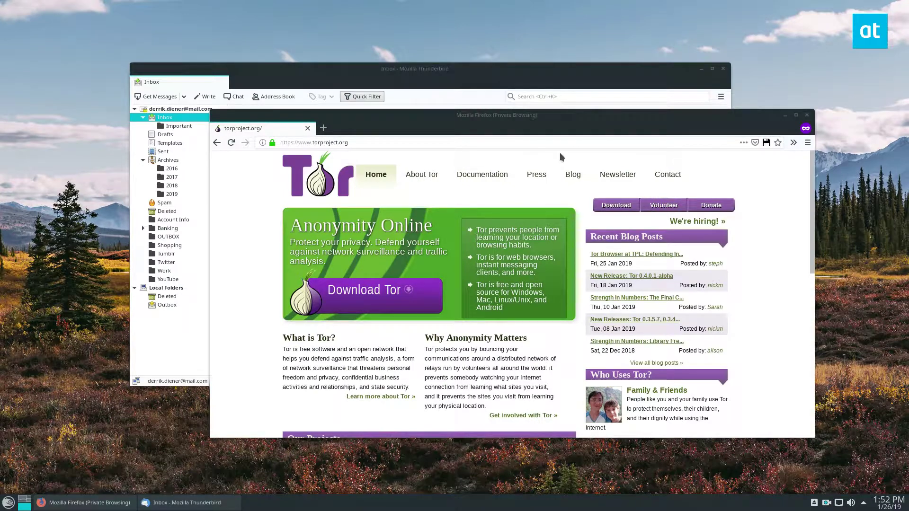
- Save the Tor Browser Linux 64-bit archive, saving files like it automatically
drag(490, 116, 468, 101)
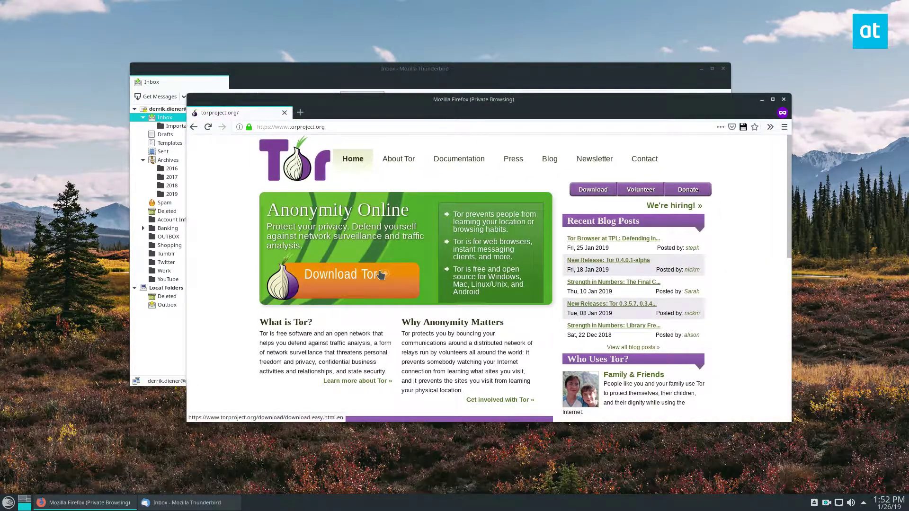
click(381, 274)
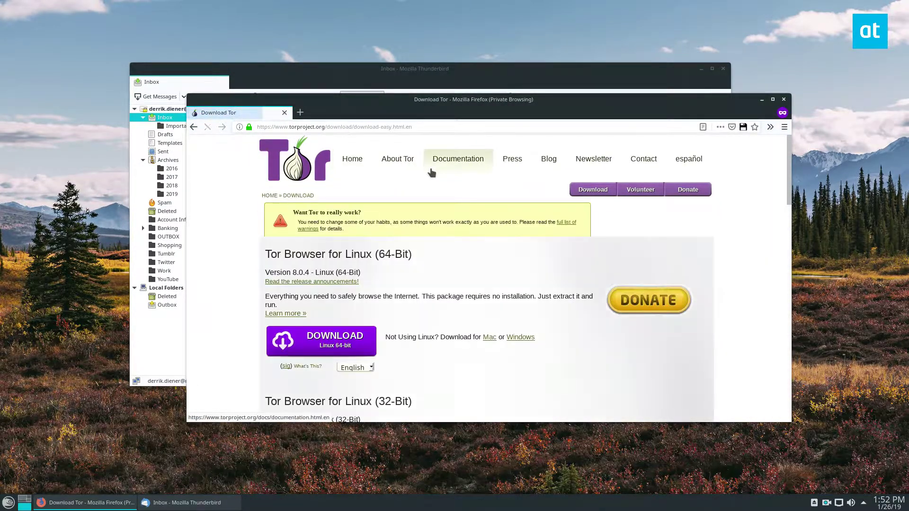
scroll(329, 331, down, 1)
click(331, 316)
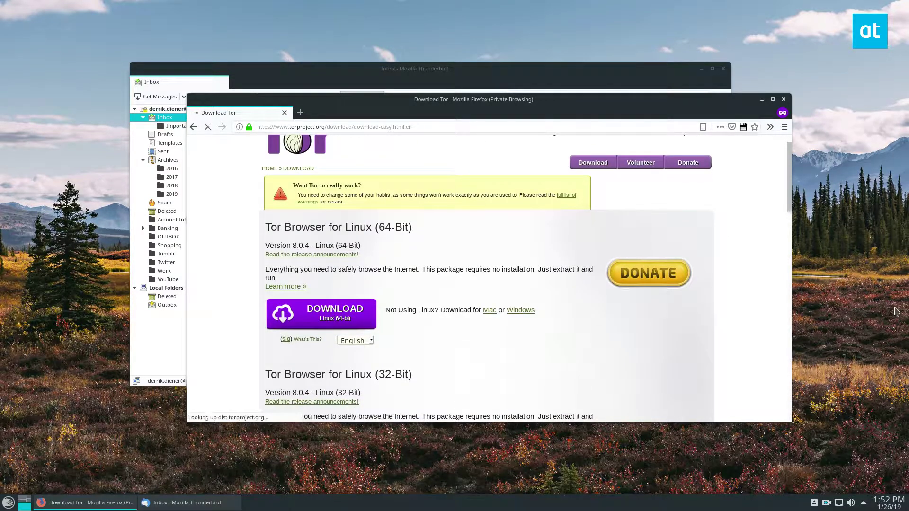
click(484, 357)
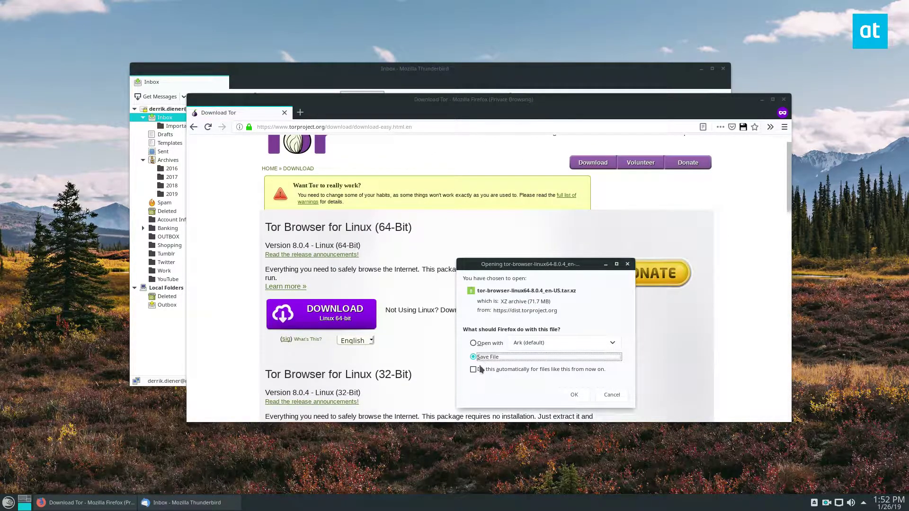
click(481, 369)
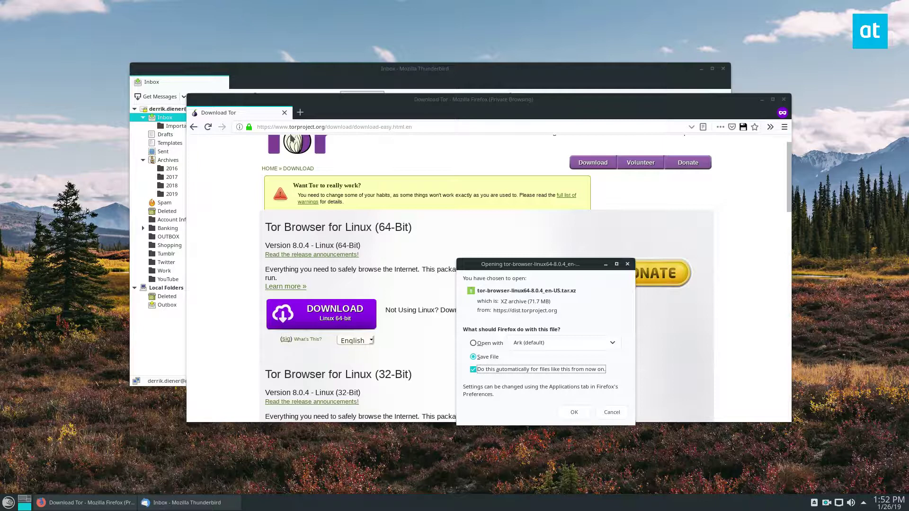
click(563, 414)
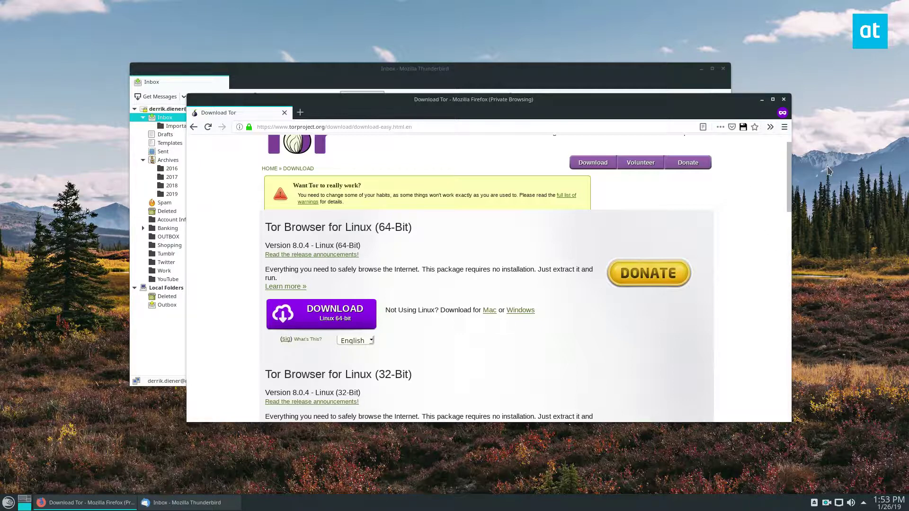
- Check the Tor Browser archive's progress in the Downloads panel
click(770, 127)
click(658, 142)
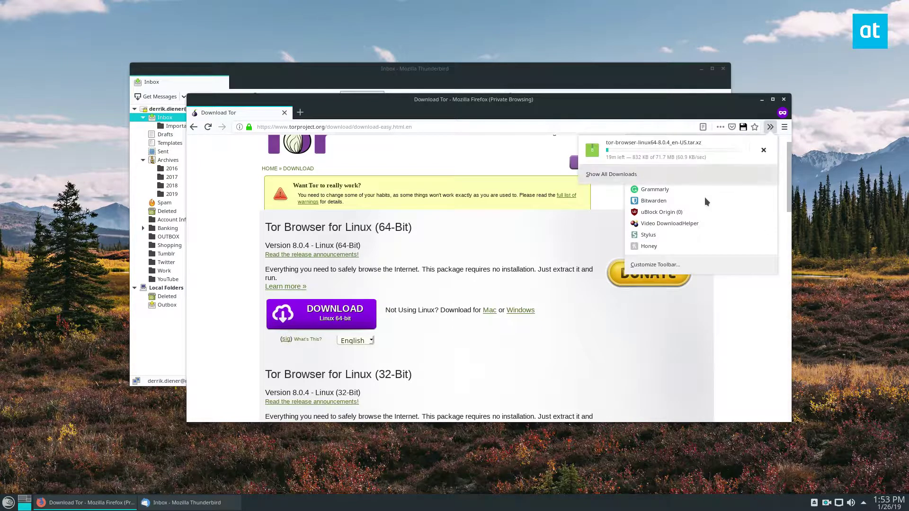
click(760, 321)
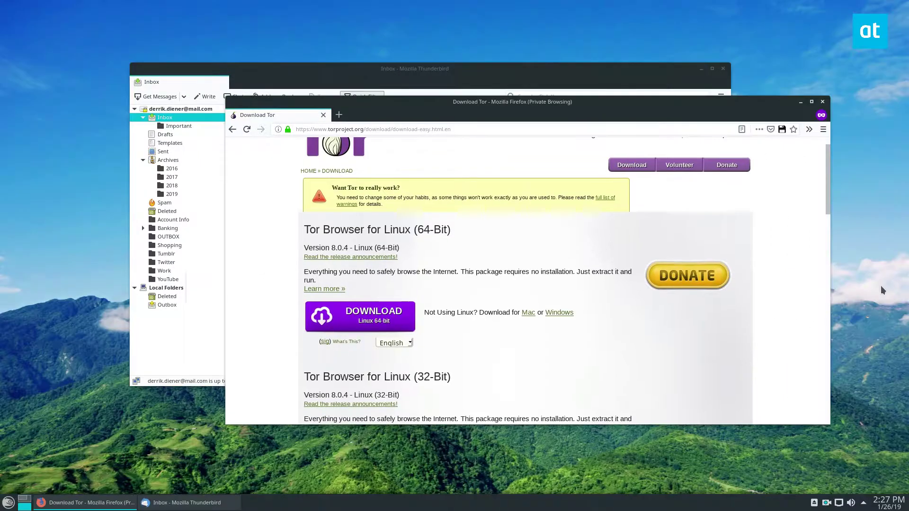
- In Dolphin's Downloads folder, extract the tor-browser archive right there
click(8, 503)
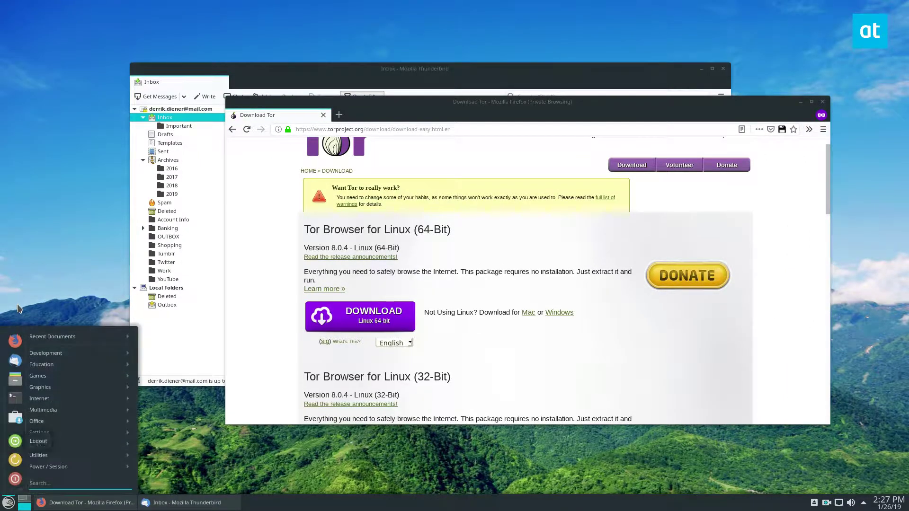
click(16, 380)
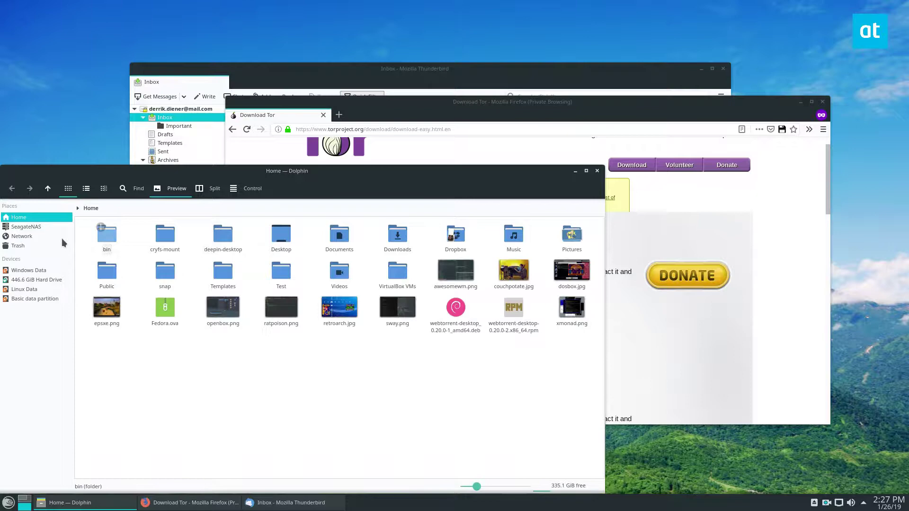
click(405, 250)
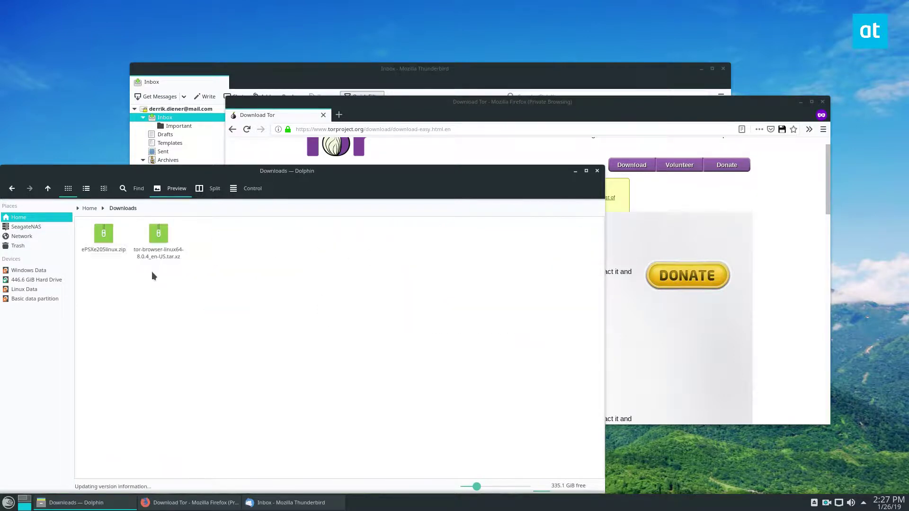
right_click(173, 257)
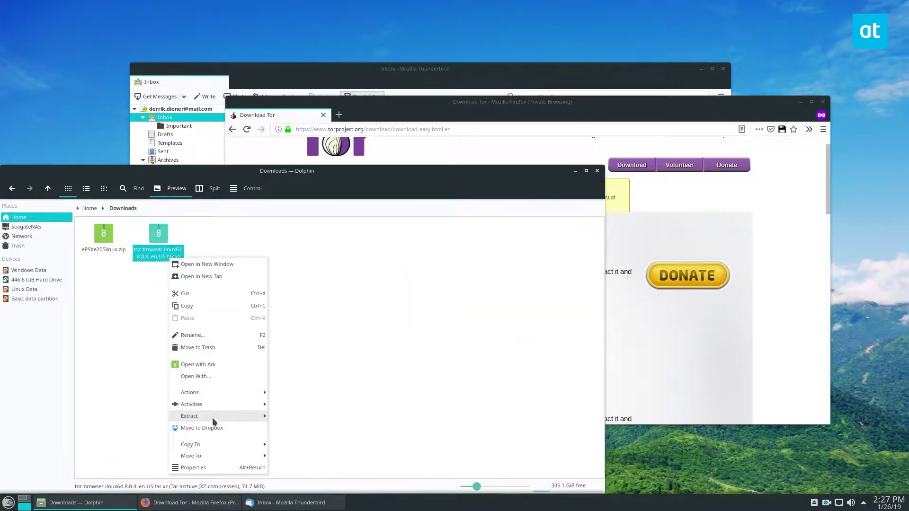
mouse_move(213, 416)
click(323, 439)
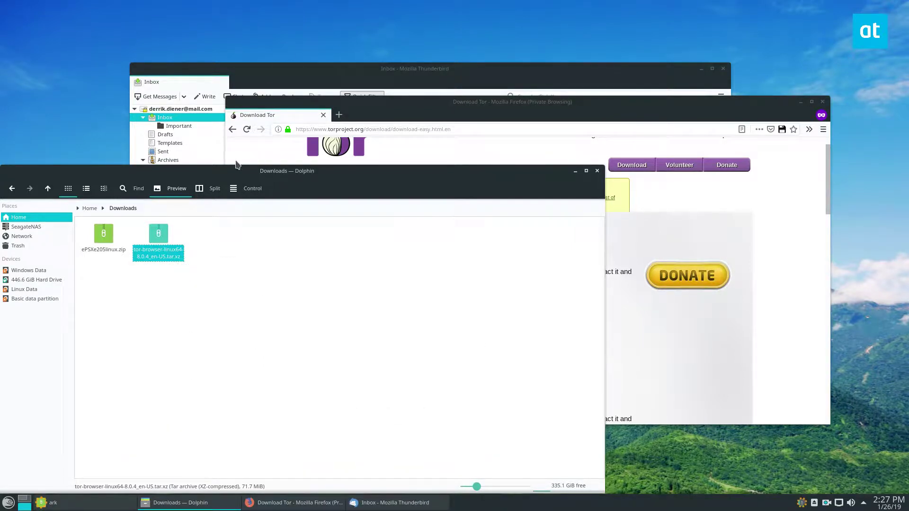
- Confirm the extraction finished, then bring the Thunderbird inbox back to the front
drag(244, 171, 344, 137)
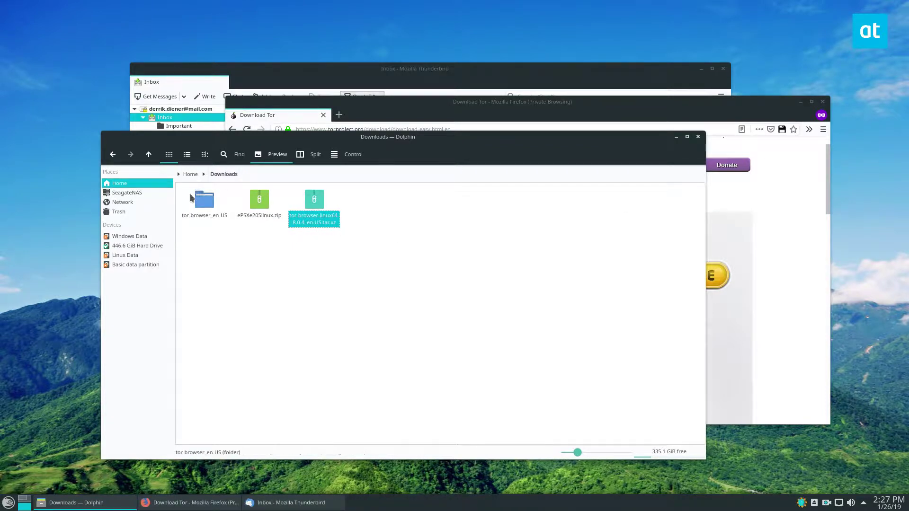
click(801, 504)
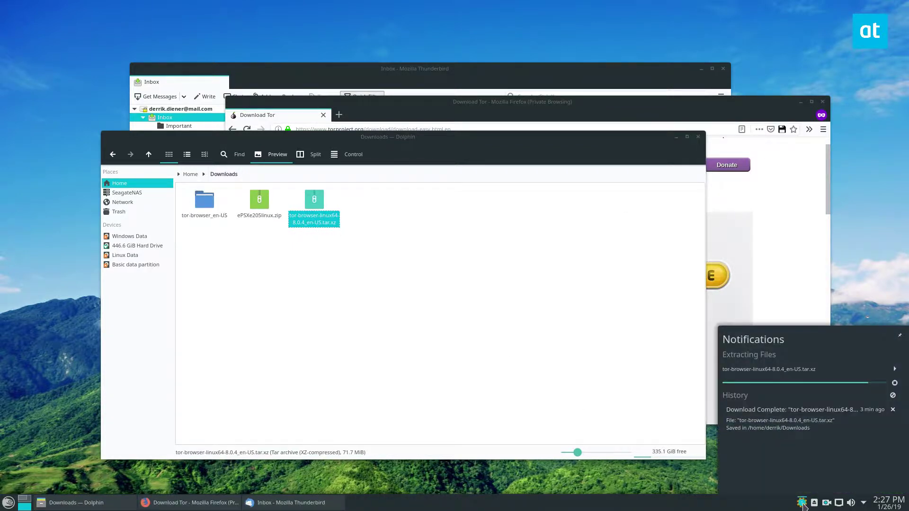
click(410, 114)
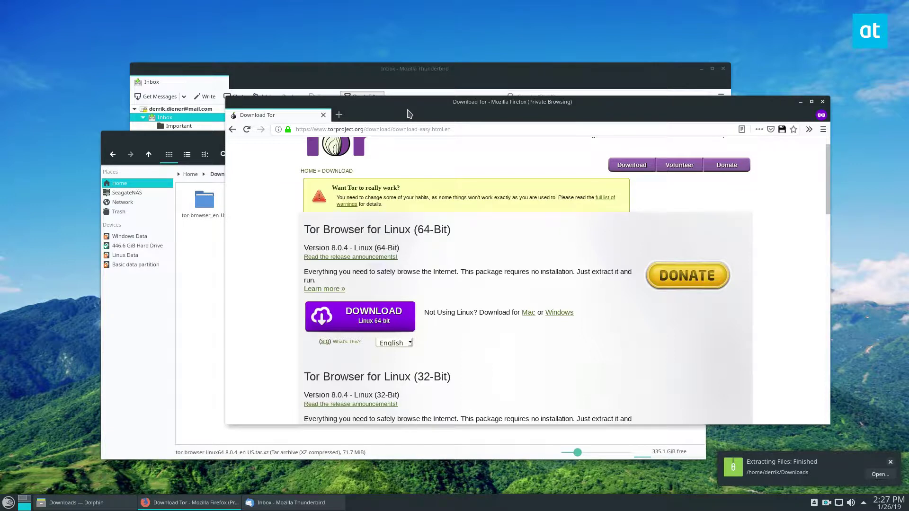
click(205, 235)
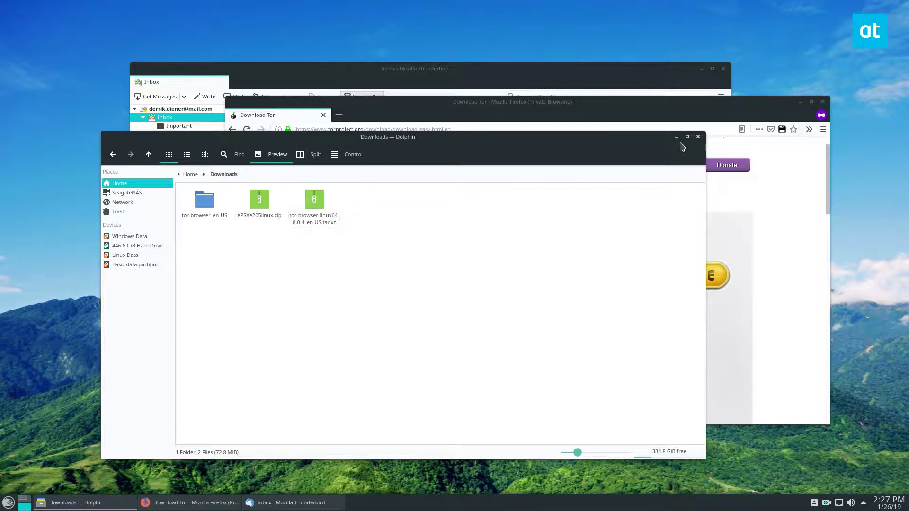
click(173, 70)
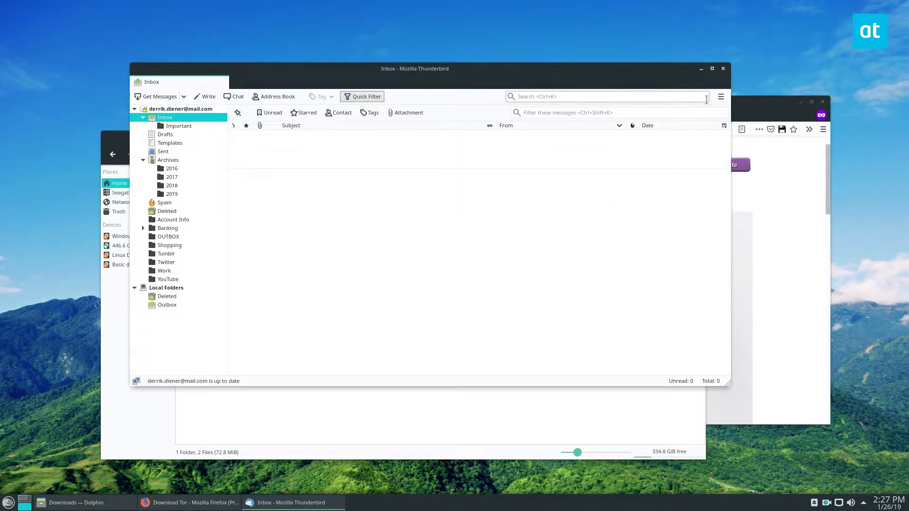
- From the Add-ons Manager's Up & Coming list, search the add-ons site for 'torbirtdy'
click(720, 97)
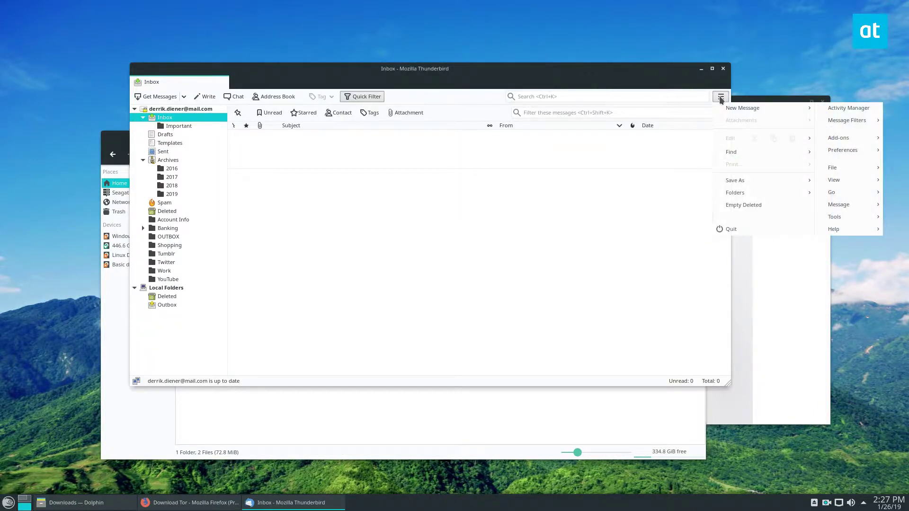
click(721, 97)
click(720, 97)
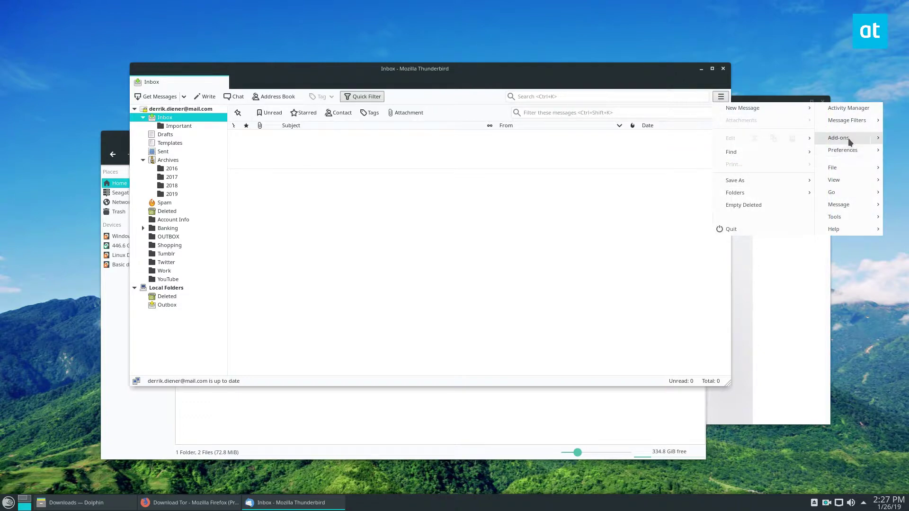
mouse_move(877, 142)
click(805, 138)
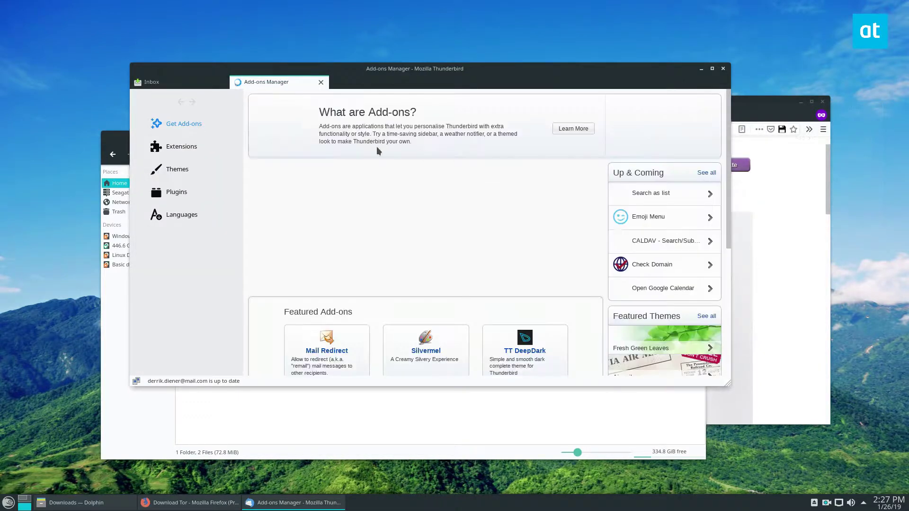
click(706, 172)
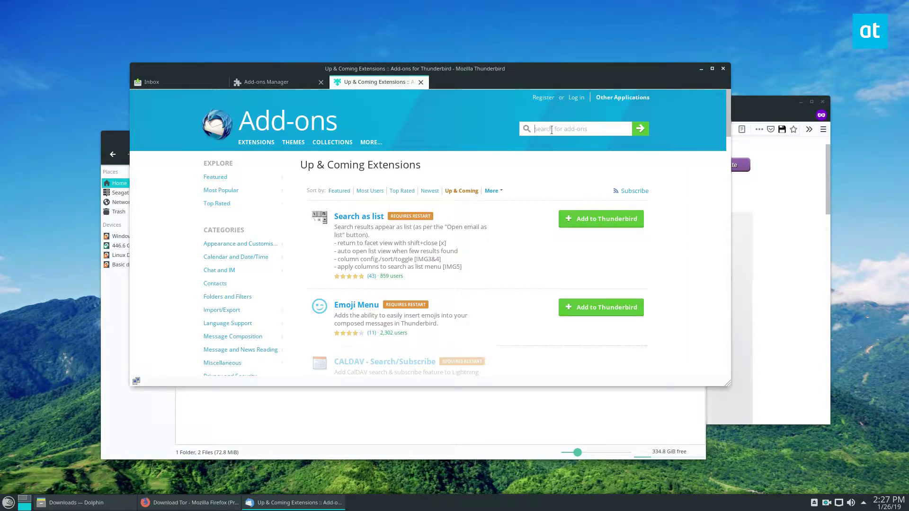
text(torbirtdy)
key(Return)
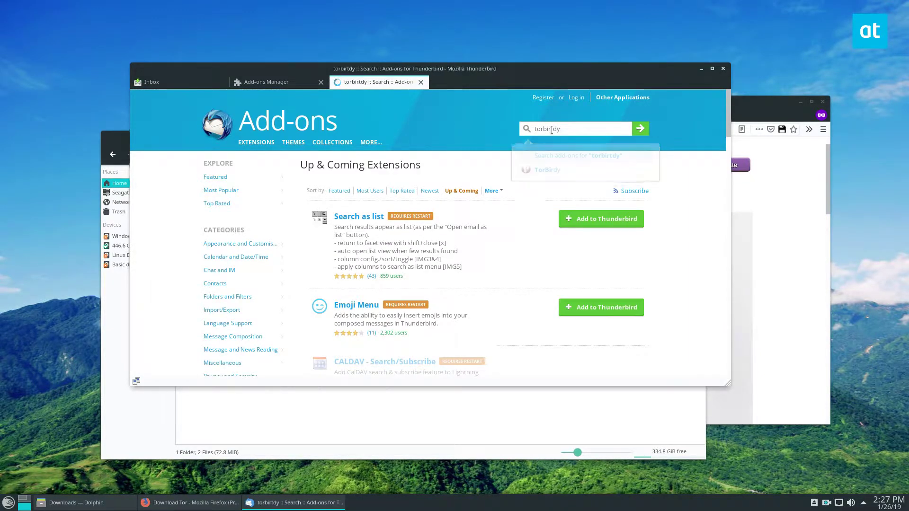
- Add TorBirdy to Thunderbird, confirm the install and restart Thunderbird
click(585, 225)
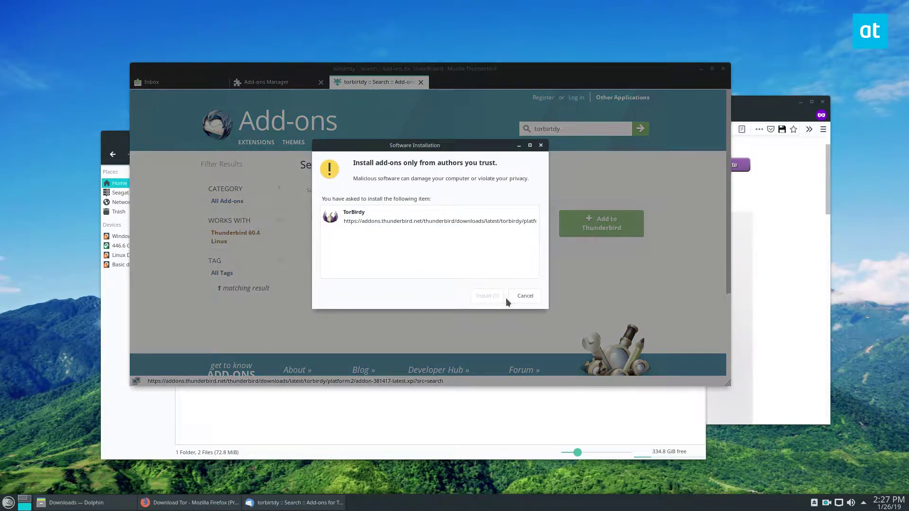
click(478, 296)
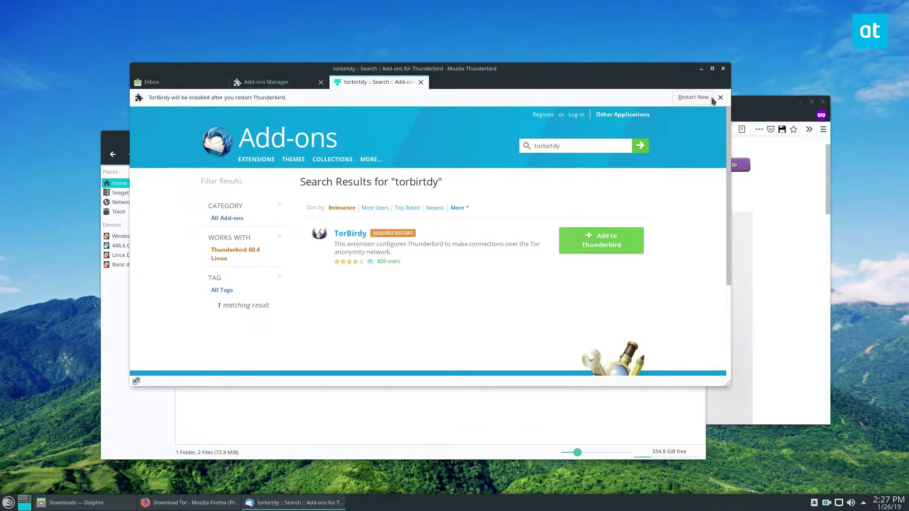
click(684, 98)
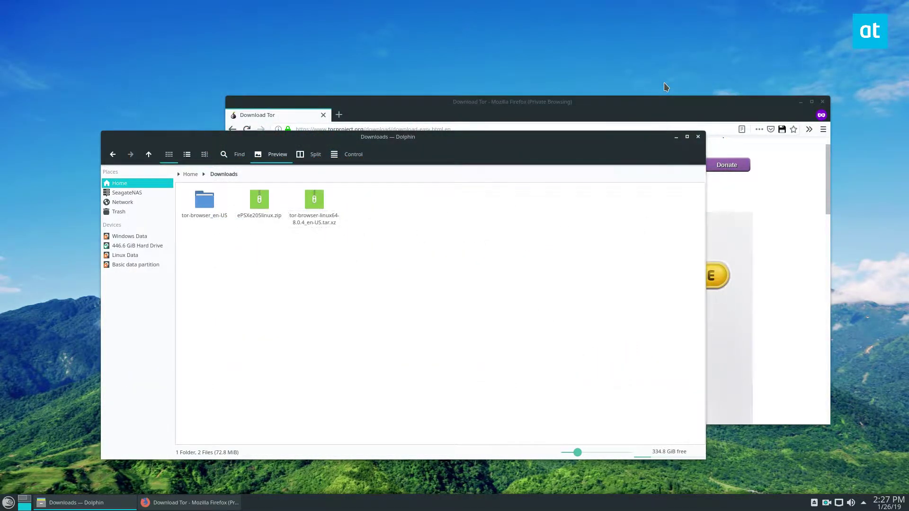
- Close the file manager and search tab, view installed extensions, then minimize Thunderbird
click(698, 137)
click(291, 20)
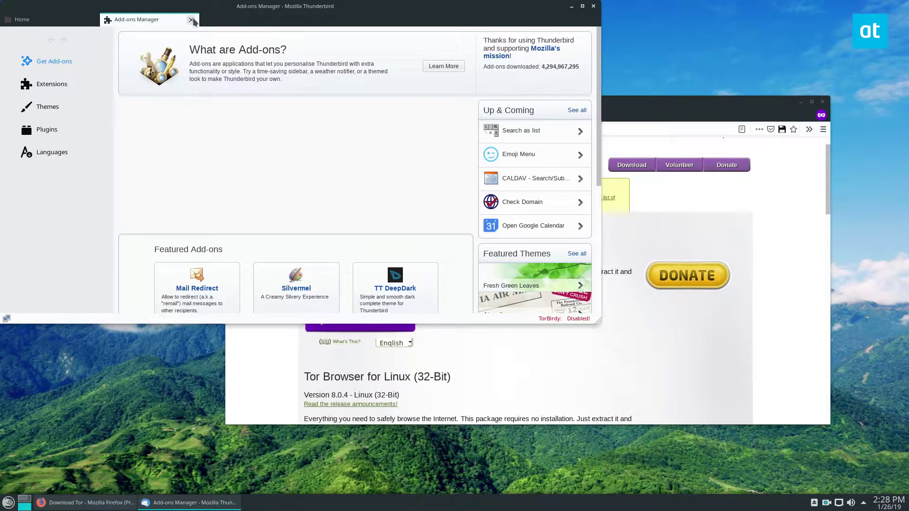
click(51, 84)
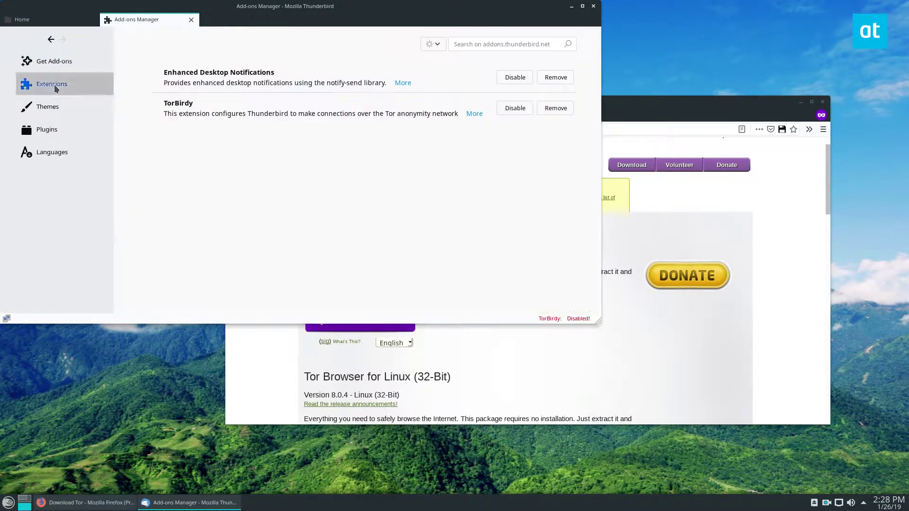
click(571, 6)
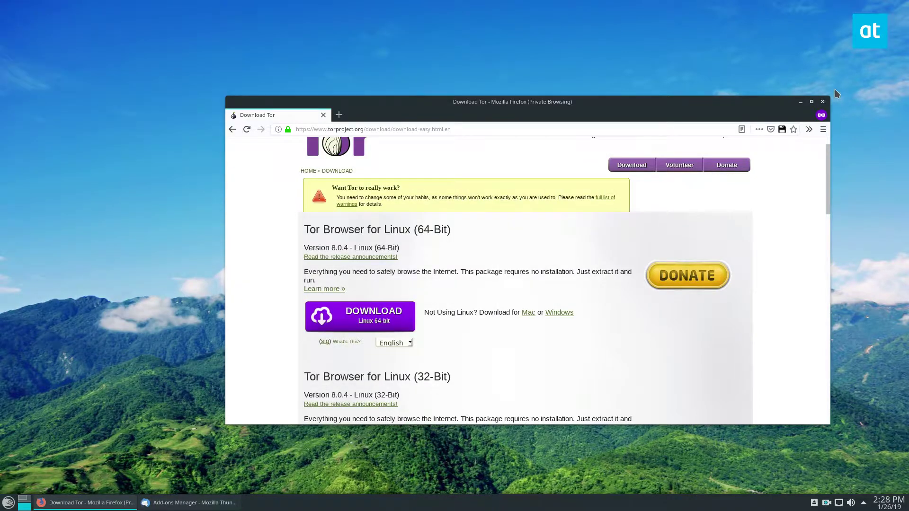
- Close Firefox and execute start-tor-browser.desktop from the tor-browser_en-US folder
click(822, 101)
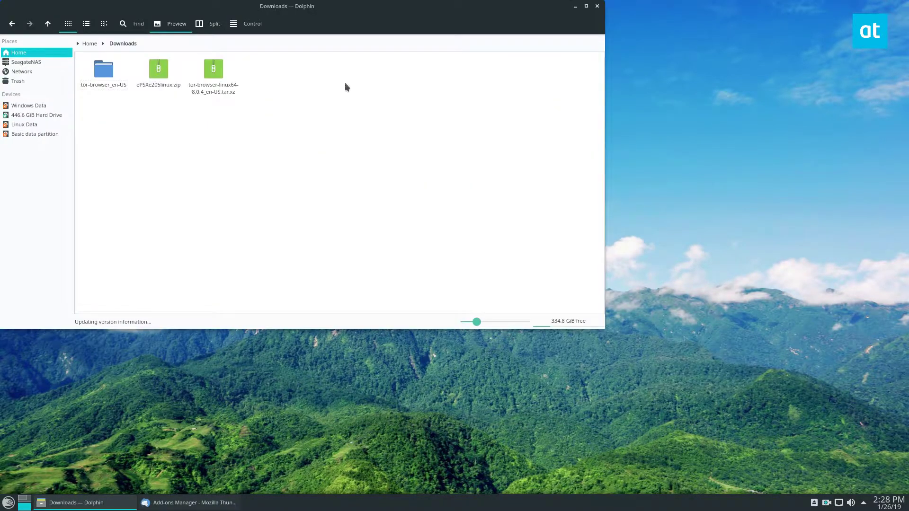
click(121, 83)
click(151, 76)
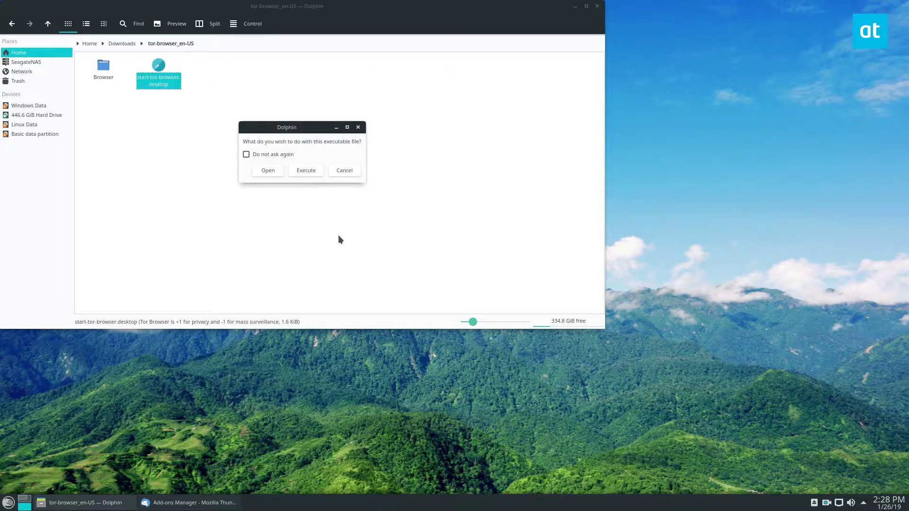
click(300, 170)
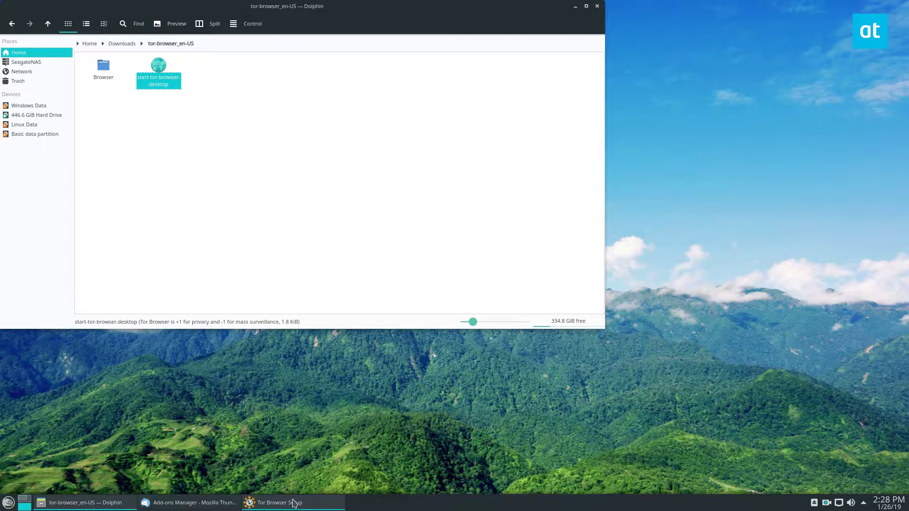
- Connect Tor Browser to the Tor network, then minimize its window
click(428, 247)
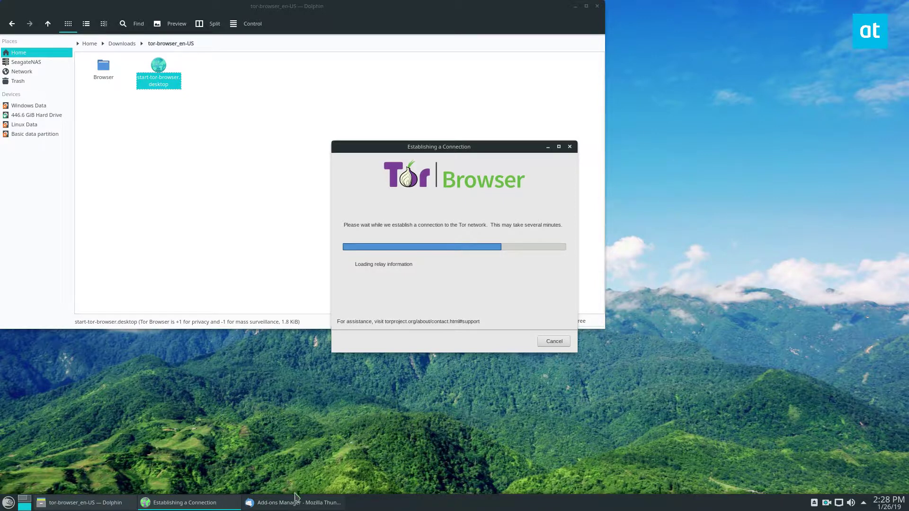
drag(470, 151, 625, 190)
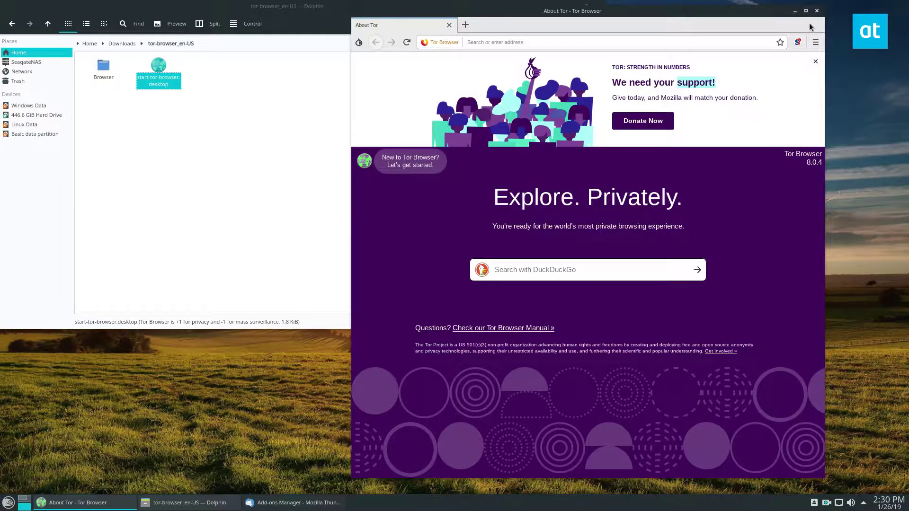
click(795, 10)
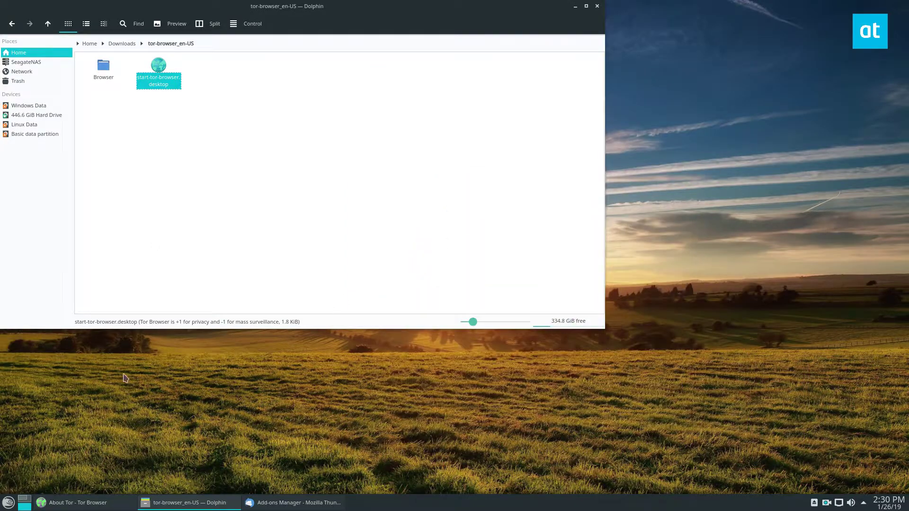
- Restore Thunderbird and check TorBirdy's connection options, which still show Disabled
click(279, 502)
click(560, 318)
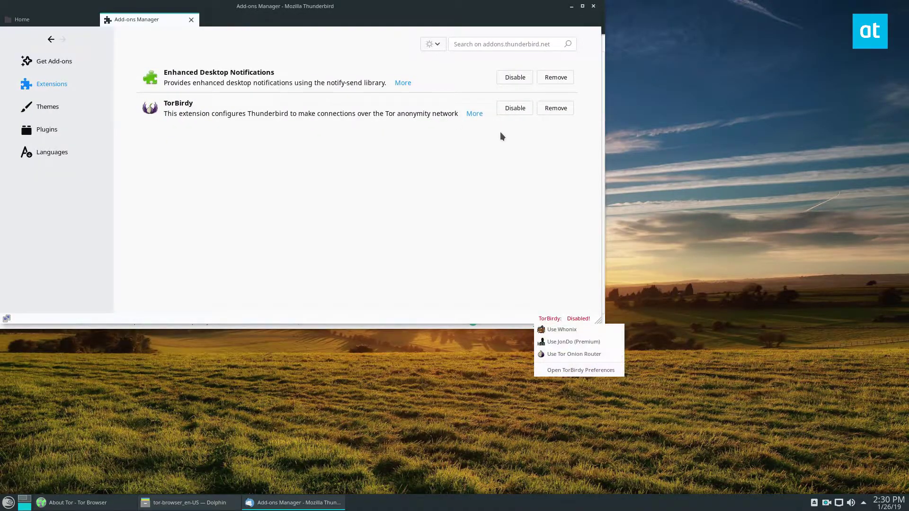
click(502, 136)
click(82, 19)
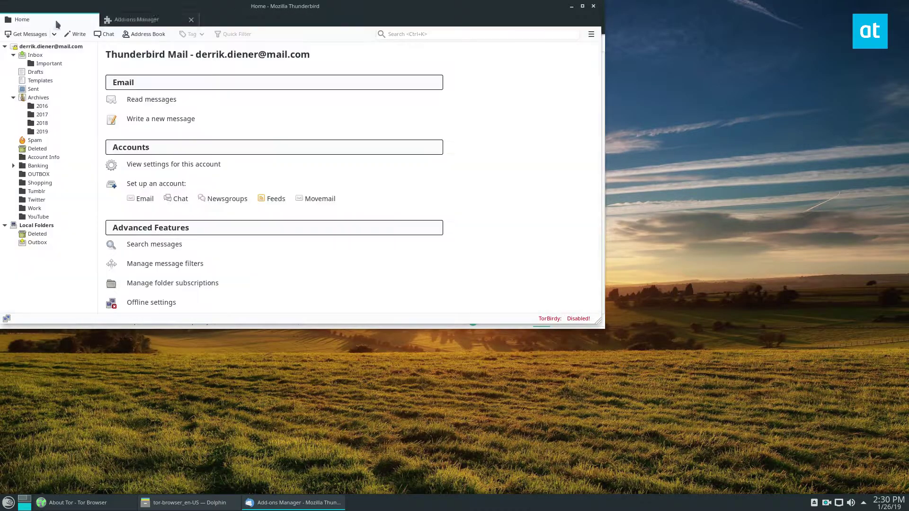
click(142, 19)
click(563, 319)
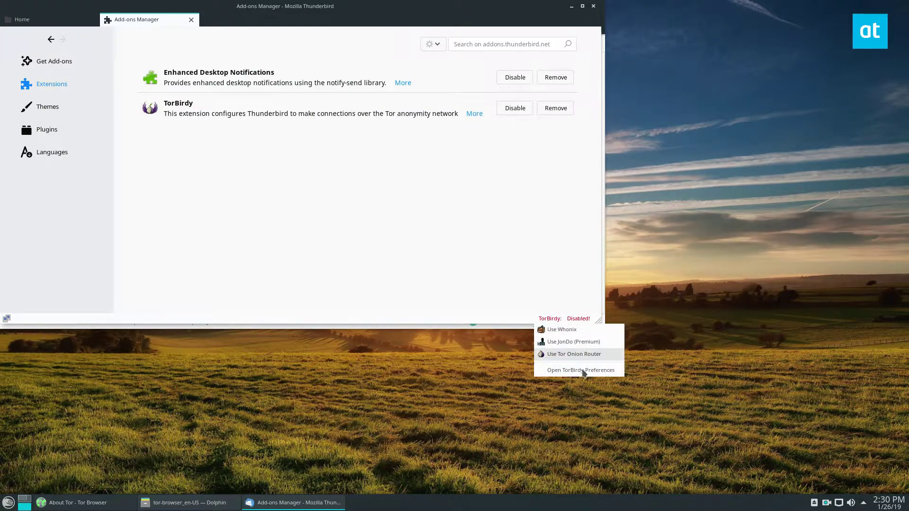
click(530, 268)
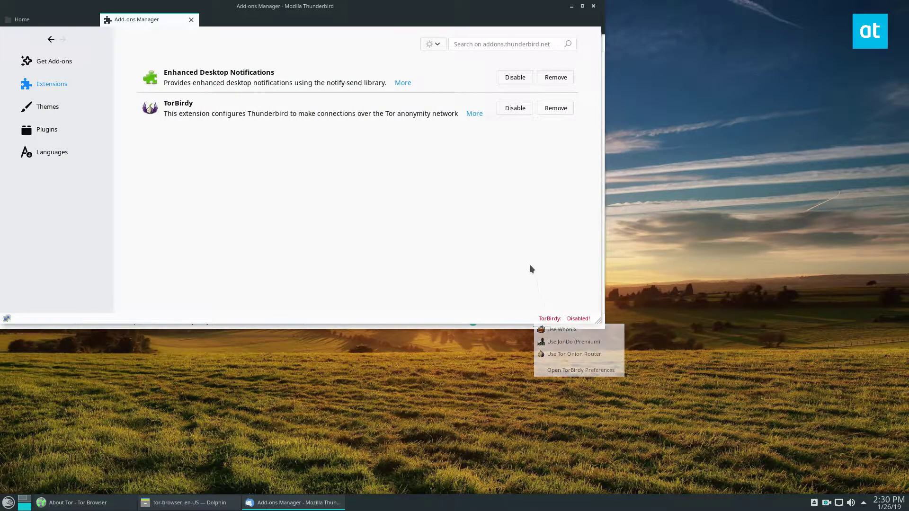
- Close the Add-ons Manager tab, quit Thunderbird and relaunch it
click(191, 19)
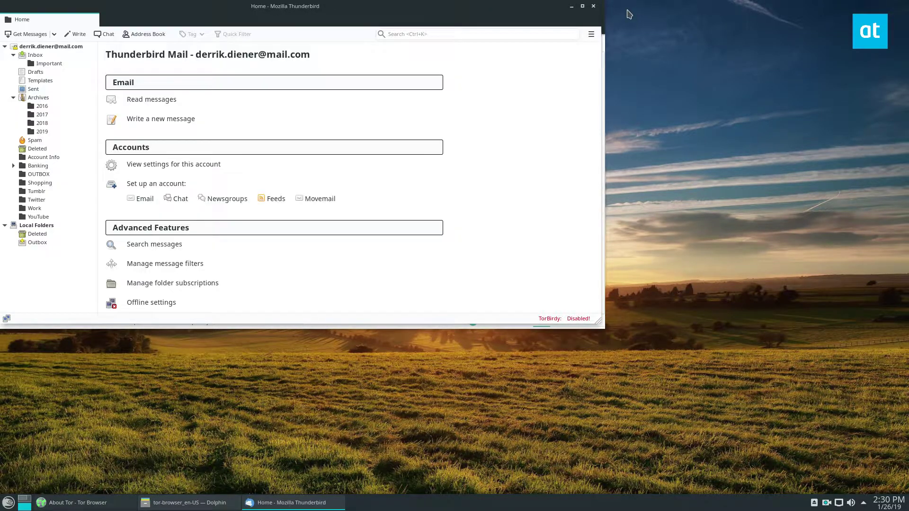
click(593, 6)
click(8, 502)
click(71, 353)
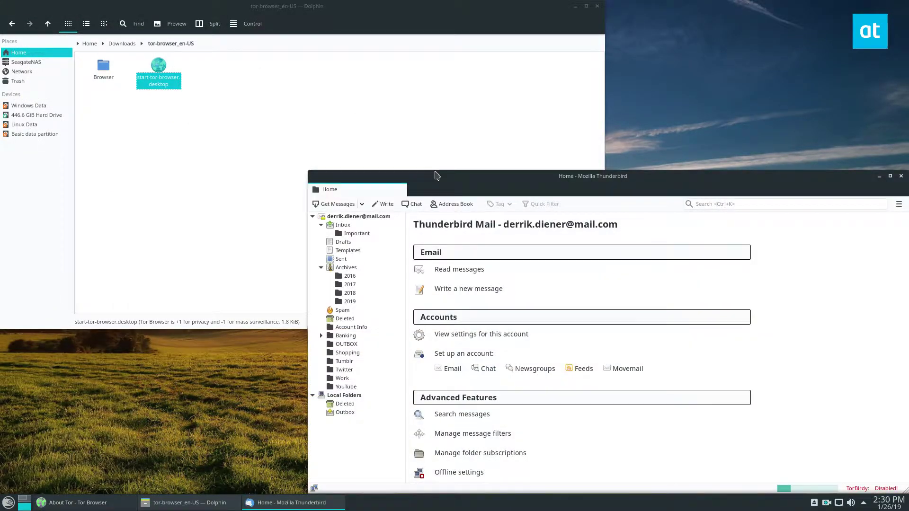
- Set TorBirdy to Use Tor Onion Router and recheck that it reads Enabled: Tor
drag(436, 175, 344, 79)
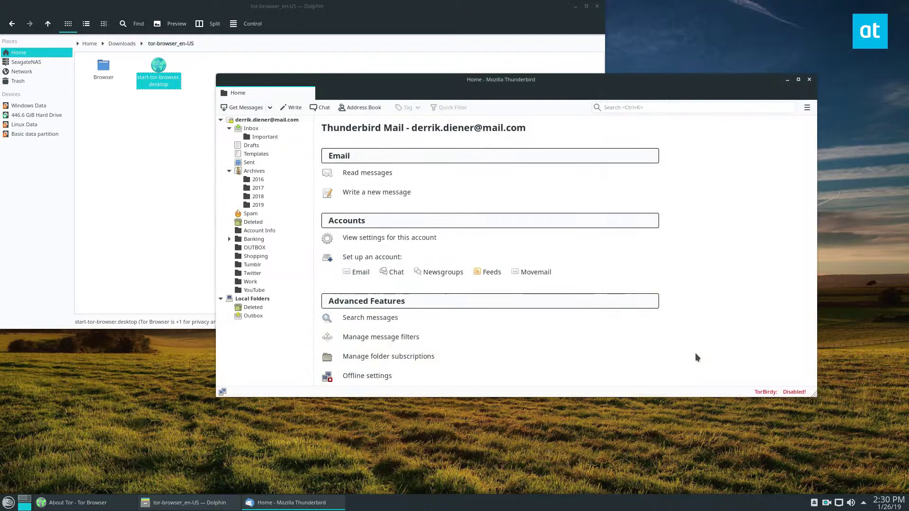
click(771, 393)
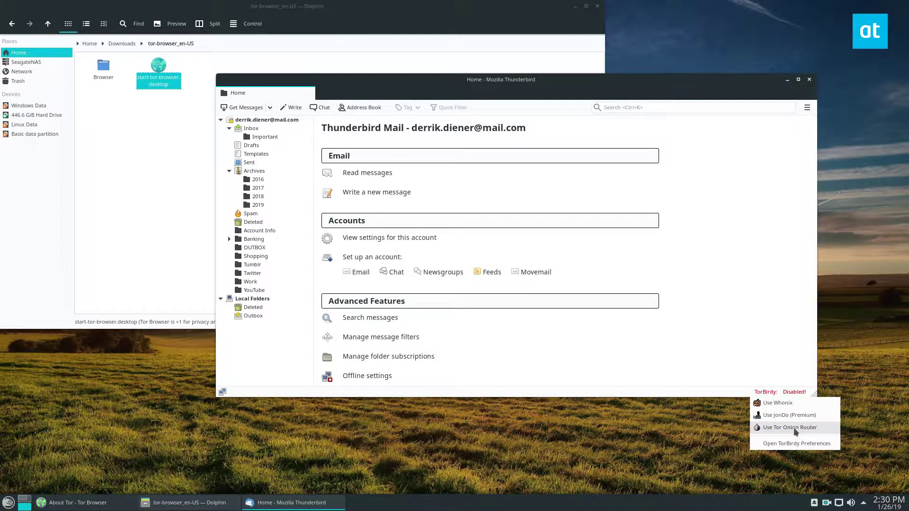
click(789, 427)
click(807, 390)
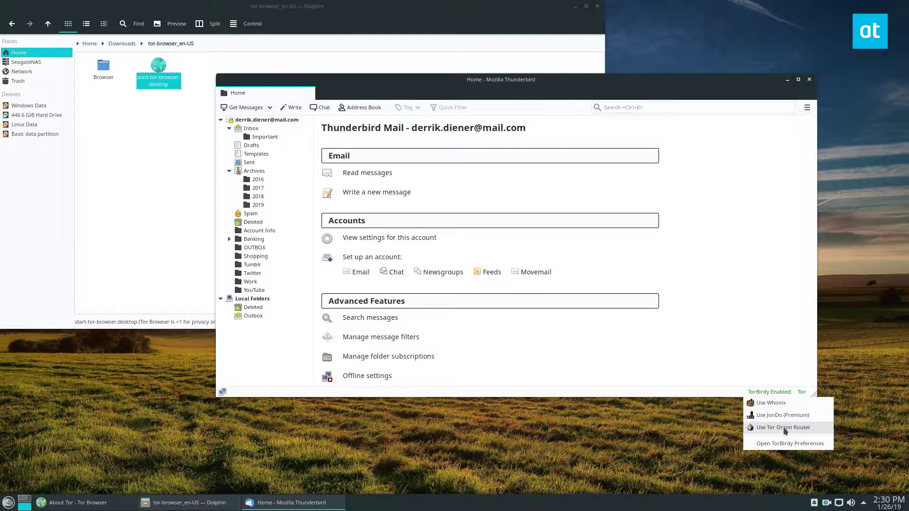
click(771, 368)
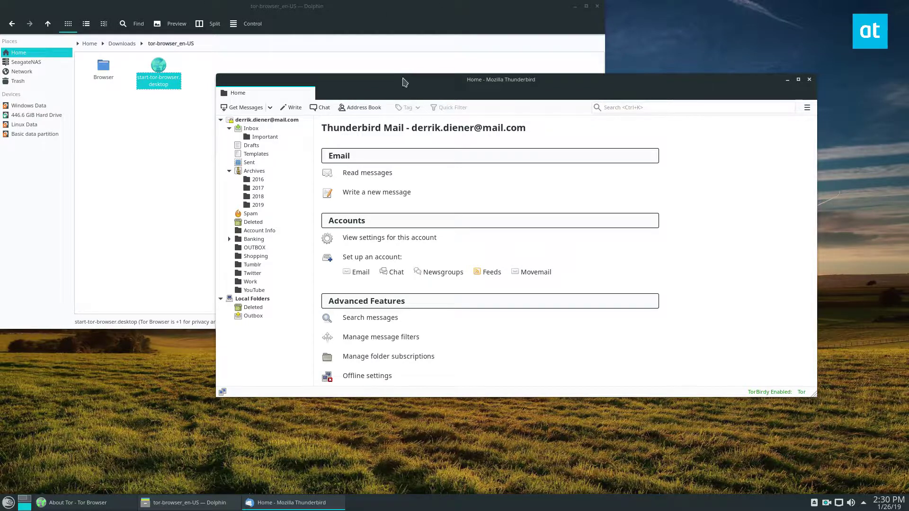
drag(403, 82, 381, 76)
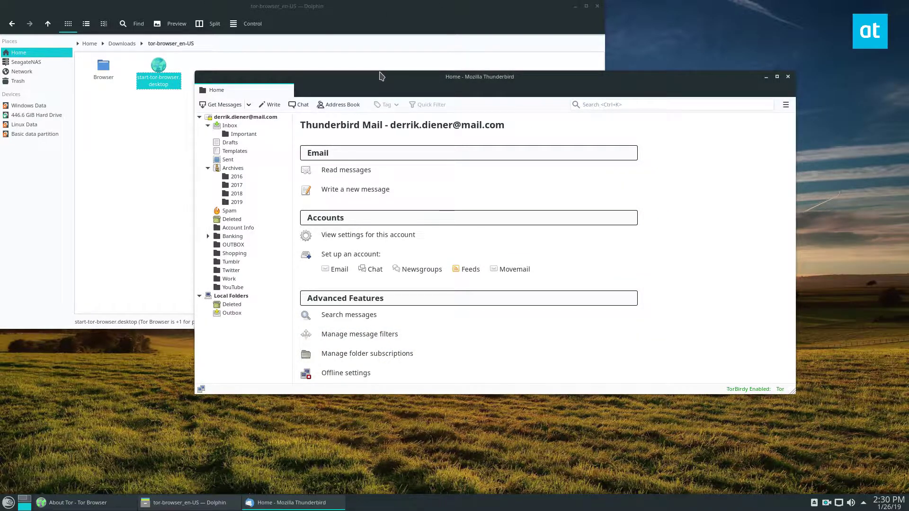
drag(225, 84, 242, 93)
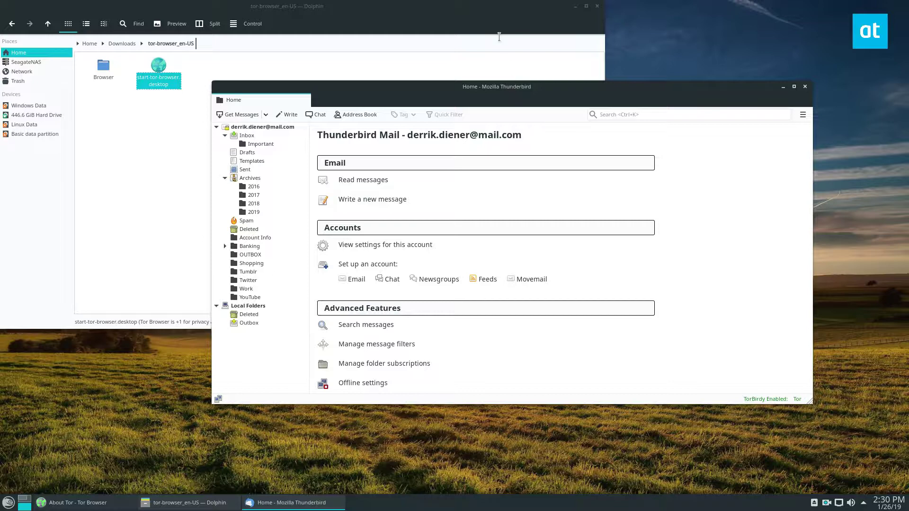
drag(474, 78, 662, 153)
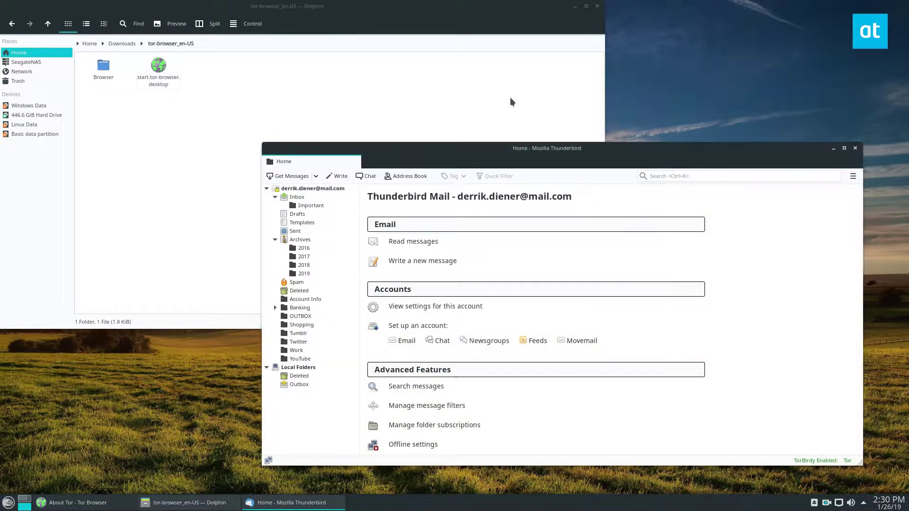